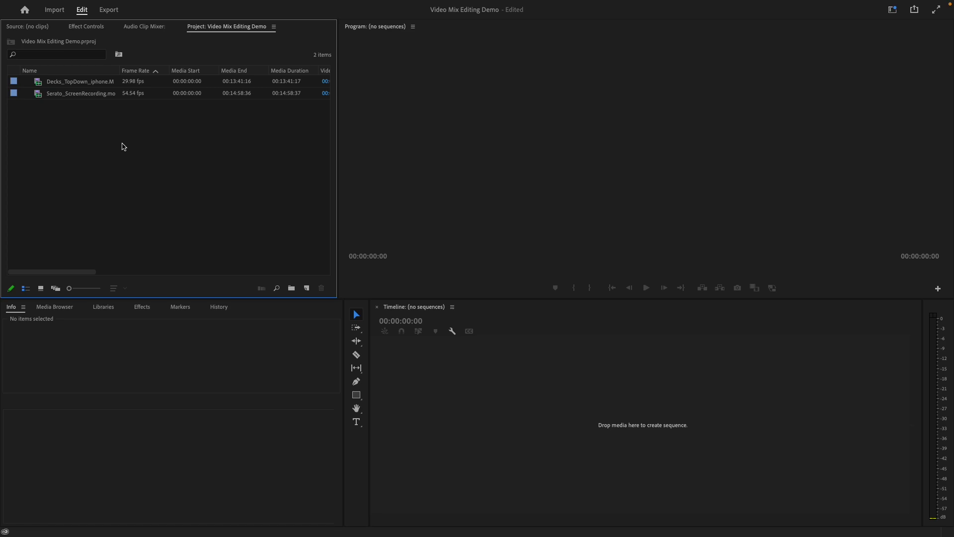
Create a sequence from Decks_TopDown_iphone.MOV and set the playhead to 00:04:33:17 to show the turntables.
drag(58, 85, 583, 423)
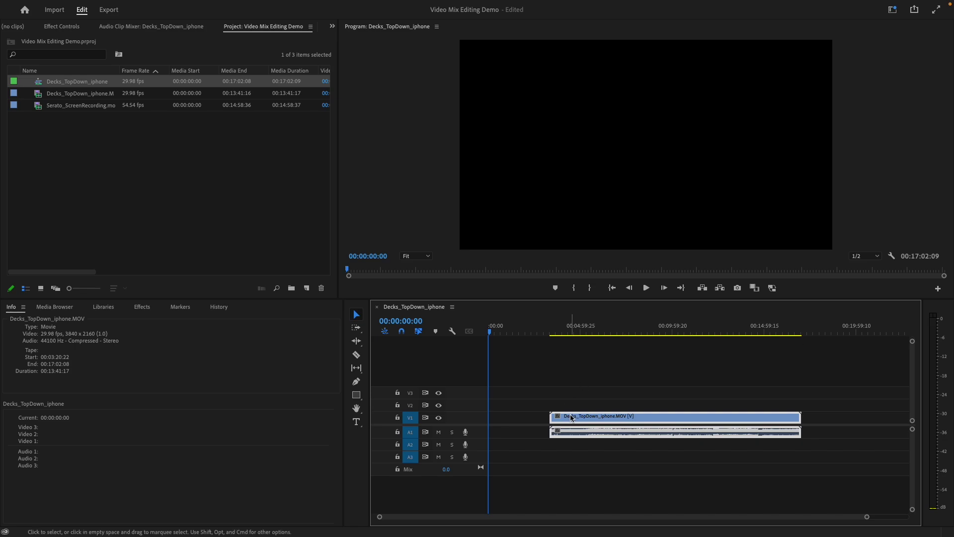
click(572, 329)
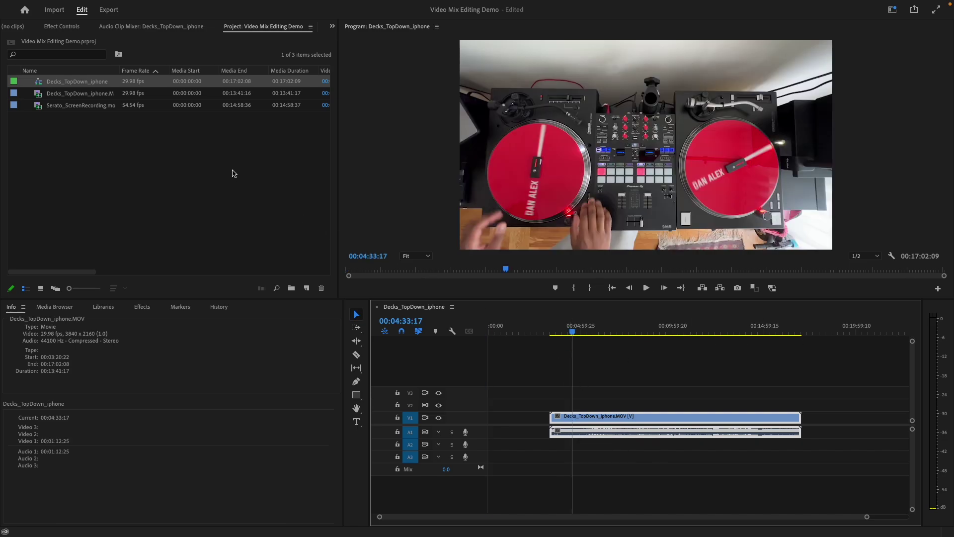
Reframe the Decks_TopDown_iphone.MOV clip by setting its Position to 2096, 1118 and its Scale to 124.5.
click(67, 28)
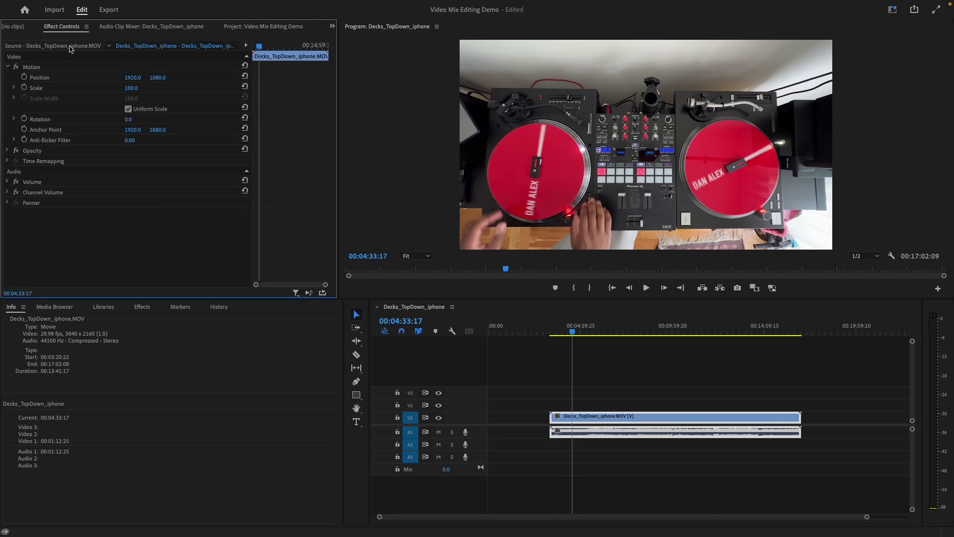
drag(134, 78, 130, 80)
click(131, 78)
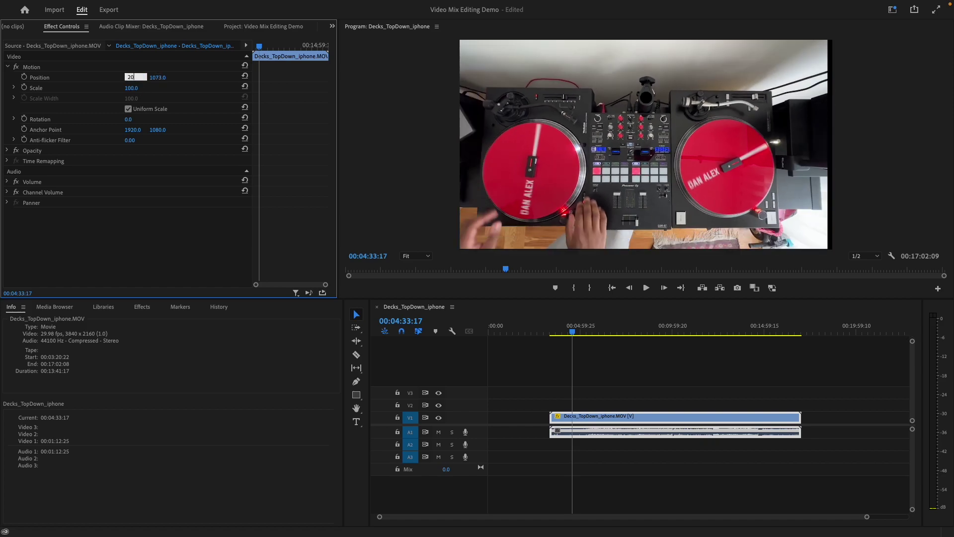
text(2096)
key(Tab)
text(1118)
key(Tab)
text(124.5)
key(Return)
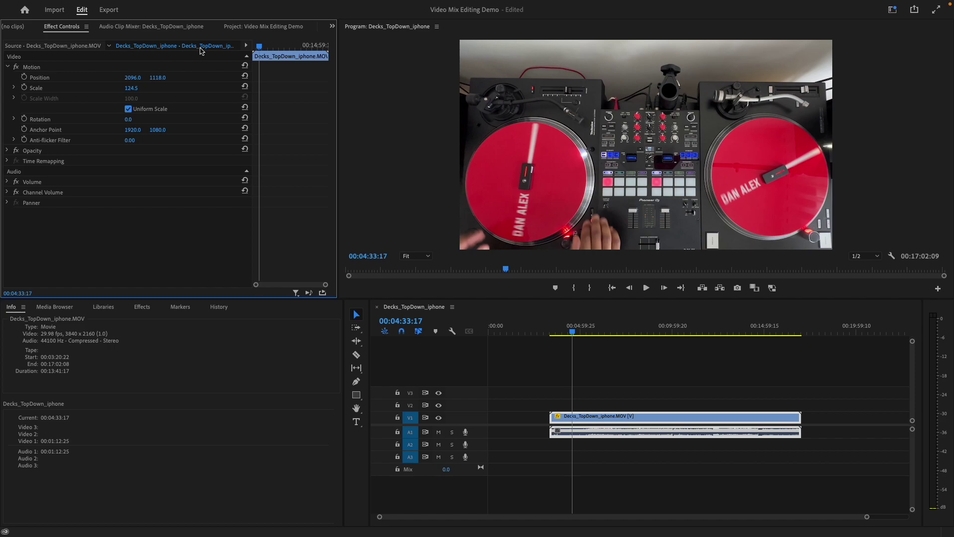
Place Serato_ScreenRecording.mov on track V2 above the decks clip, starting slightly before it.
click(244, 33)
click(85, 107)
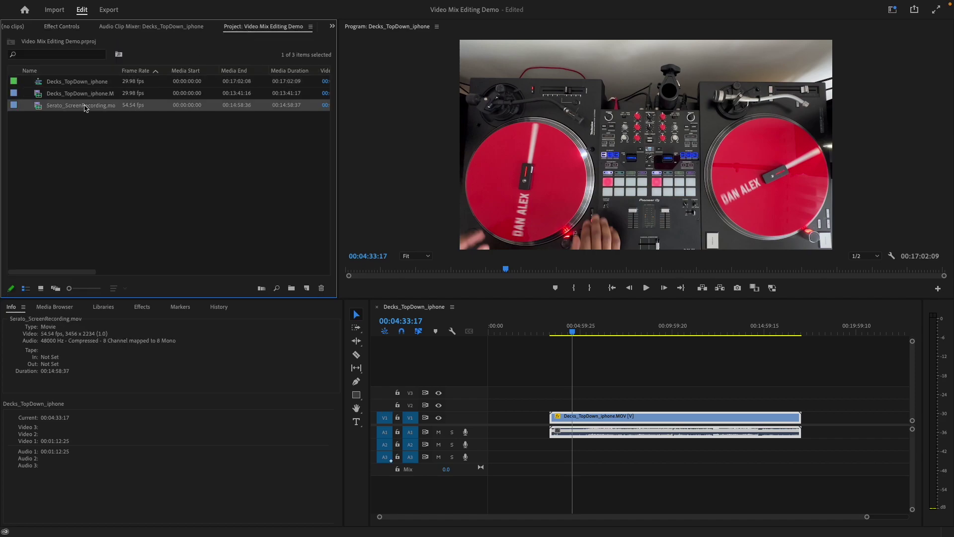
drag(85, 108, 530, 404)
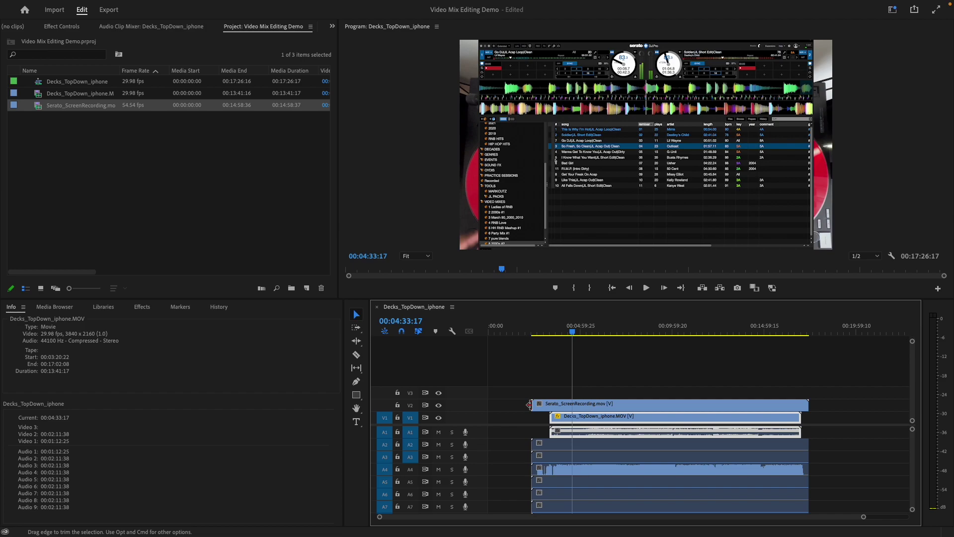
Unlink the Serato_ScreenRecording.mov video from its audio channels in the sequence.
right_click(603, 471)
scroll(611, 480, down, 10)
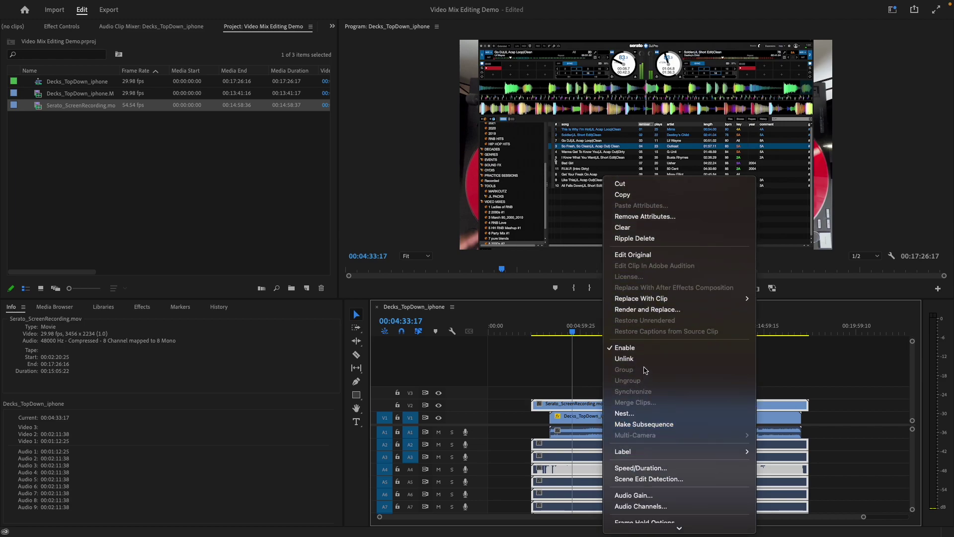
click(648, 363)
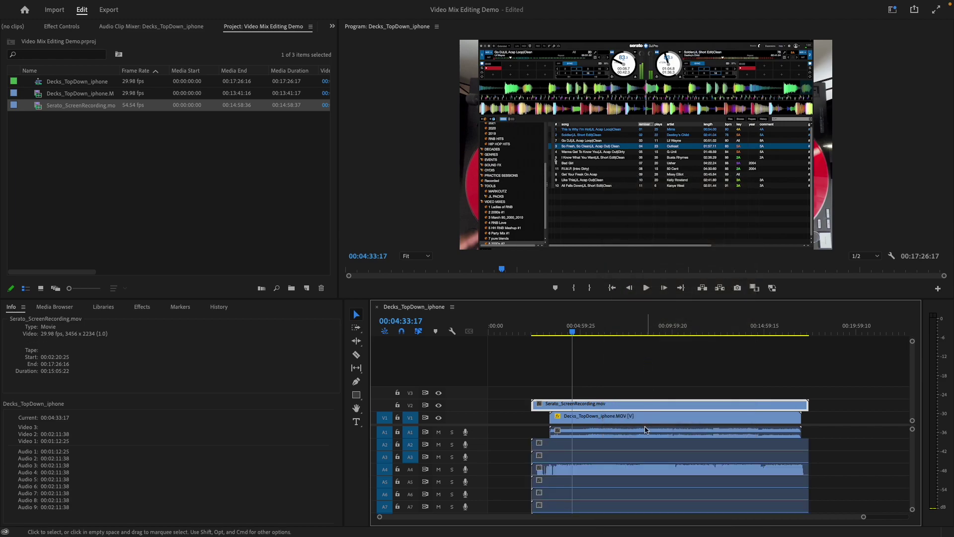
Delete the screen recording's silent audio clips from every track below A1, keeping only the one with a waveform on A4.
click(636, 449)
key(Delete)
click(634, 456)
key(Delete)
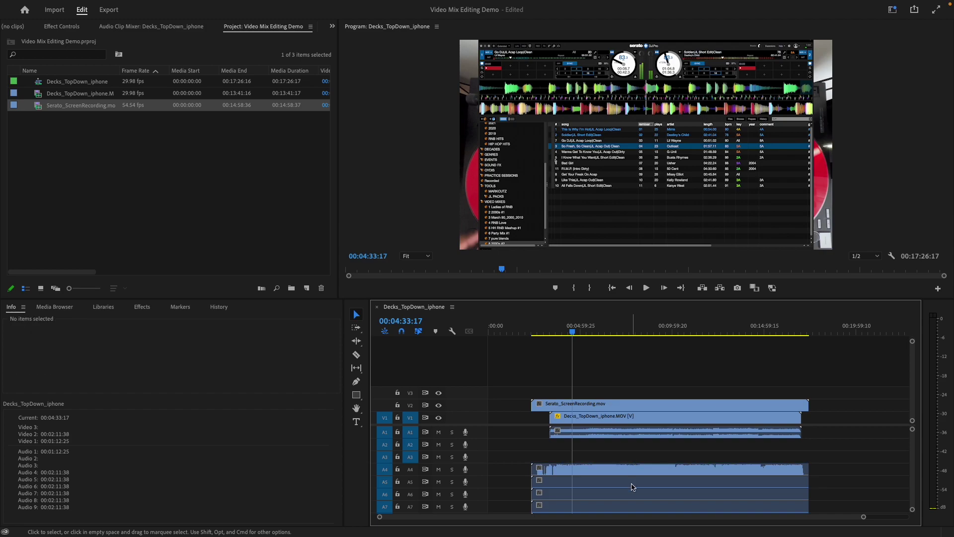
click(633, 481)
key(Delete)
click(631, 494)
key(Delete)
click(629, 506)
key(Delete)
scroll(629, 508, down, 3)
click(634, 488)
key(Delete)
click(633, 475)
key(Delete)
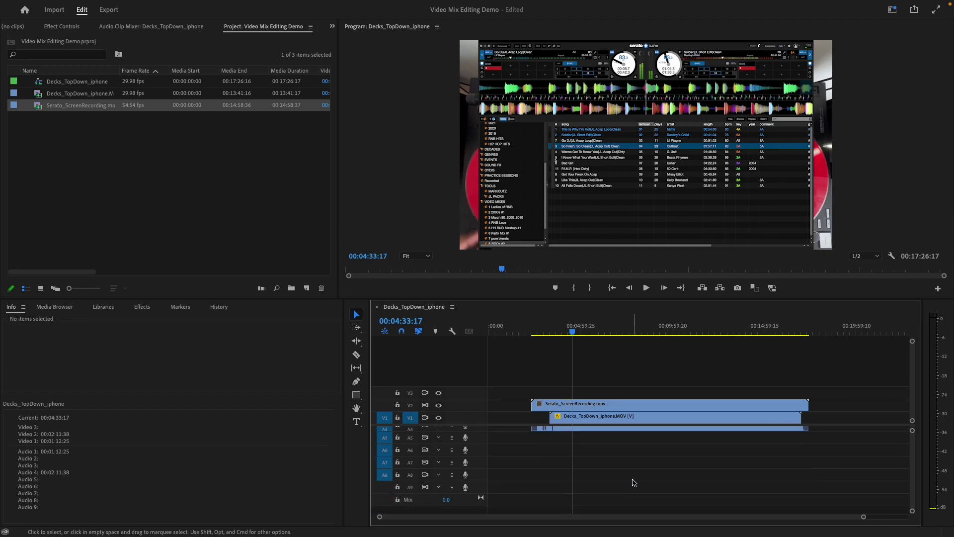
Move the screen recording's remaining audio clip from A4 up to A2, keeping its timing.
scroll(634, 482, up, 3)
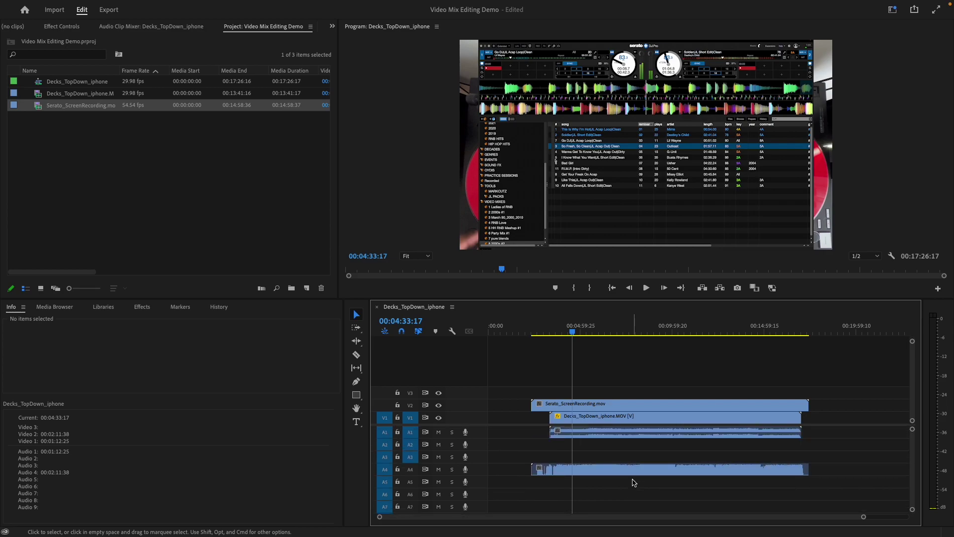
click(611, 473)
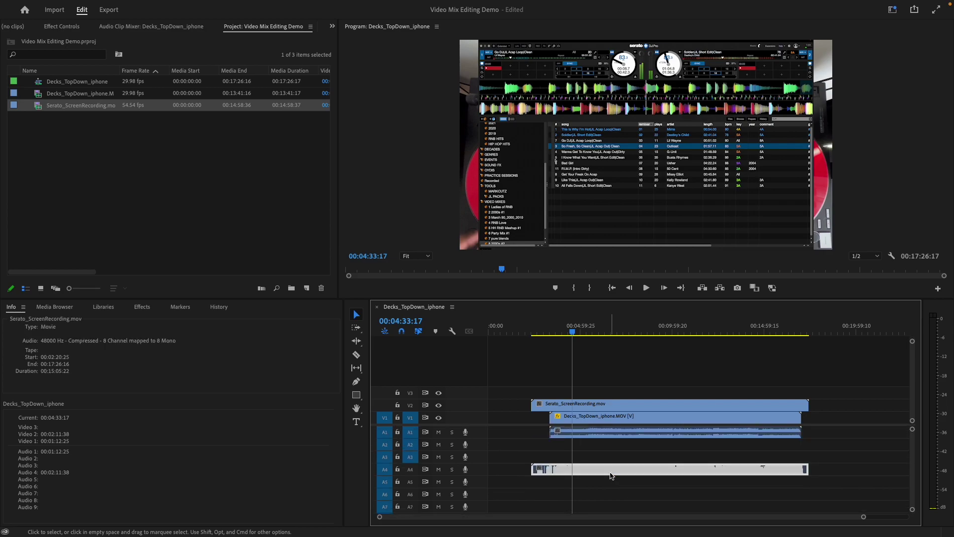
drag(612, 474, 611, 448)
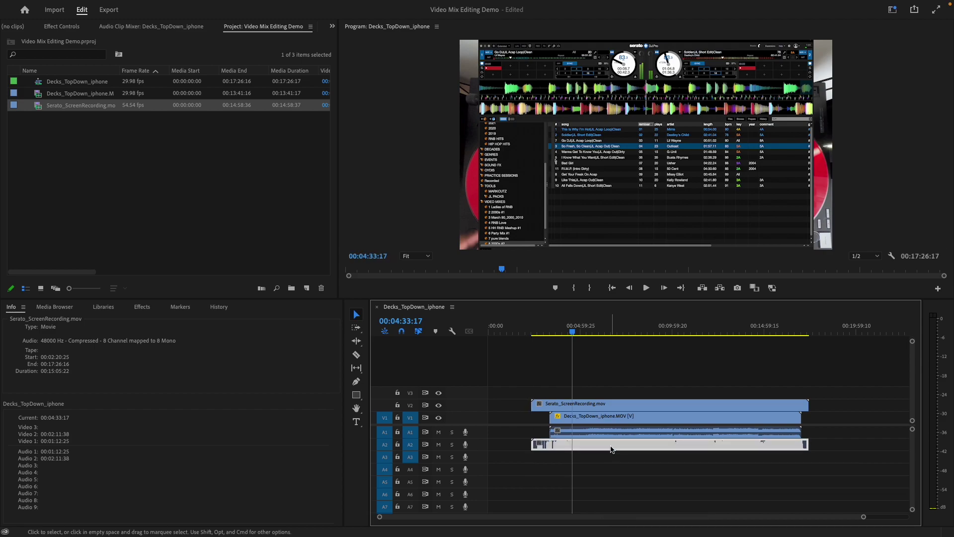
Link the Serato_ScreenRecording.mov video on V2 with its audio clip on A2.
shift+click(612, 406)
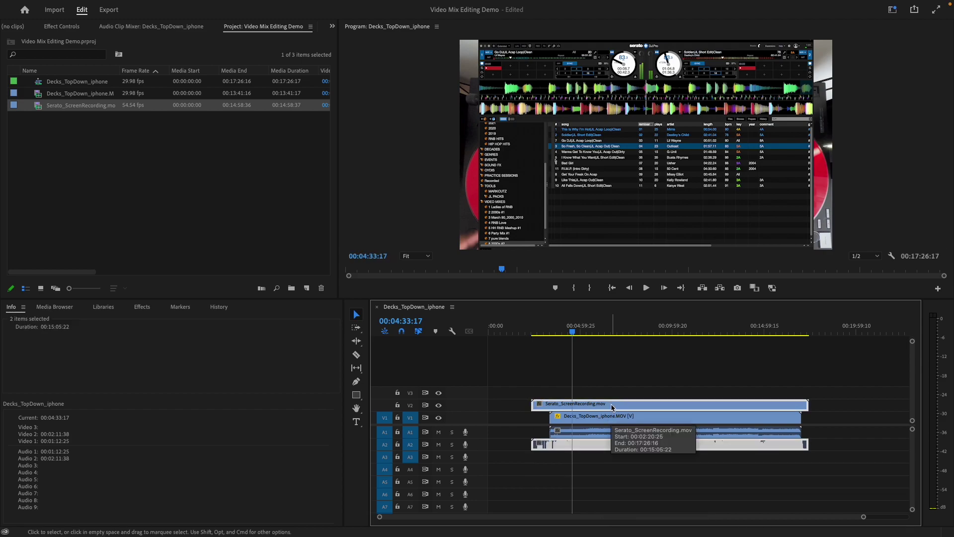
right_click(613, 407)
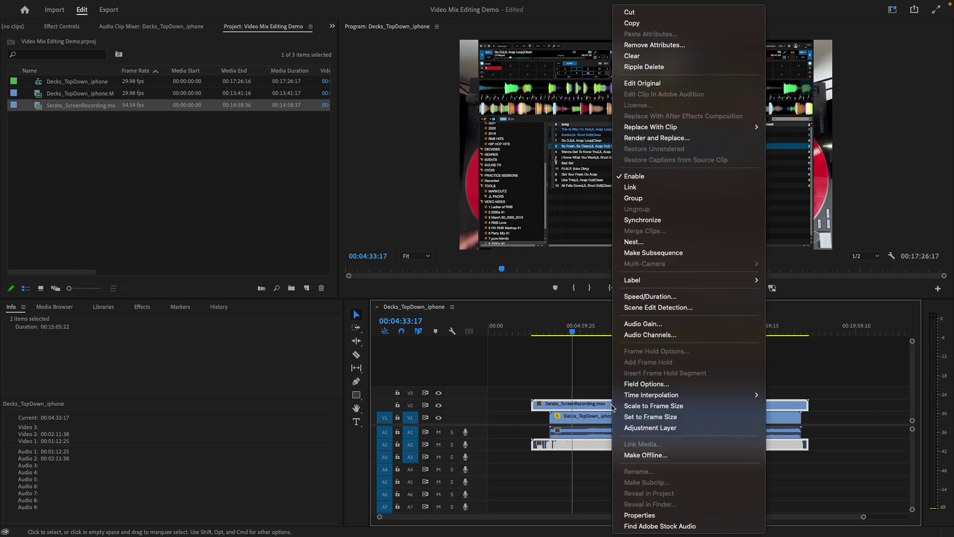
click(641, 187)
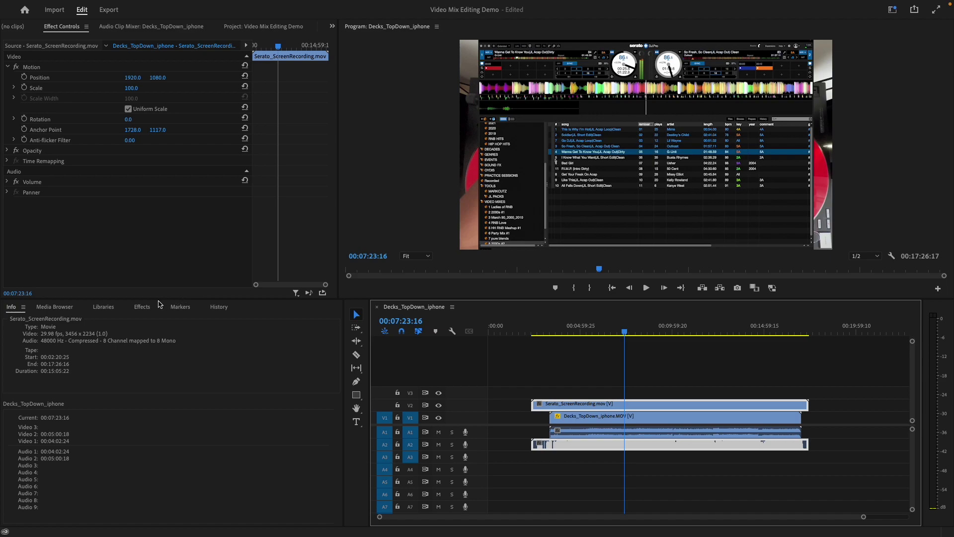
Find the Crop video effect and apply it to the Serato_ScreenRecording.mov clip on V2.
click(142, 308)
click(70, 323)
text(crop)
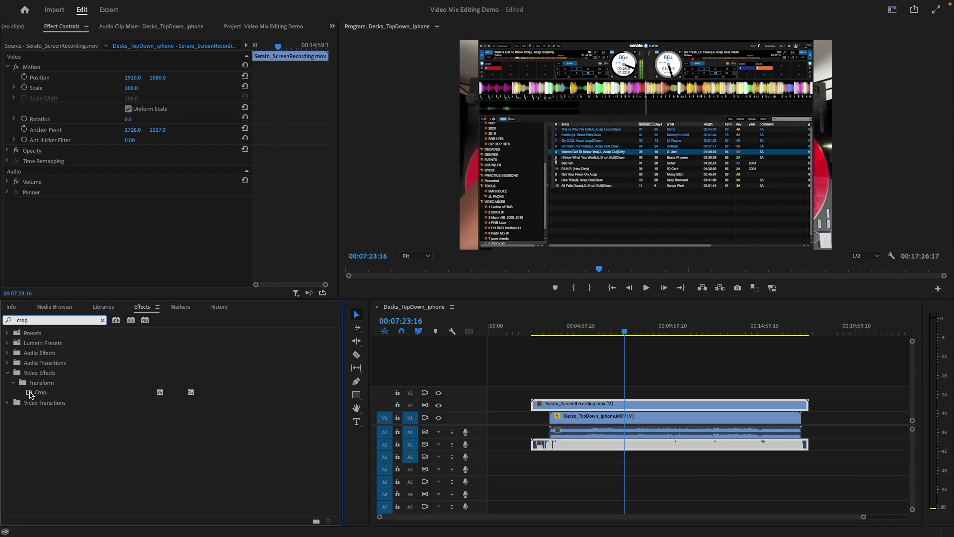
drag(30, 394, 583, 404)
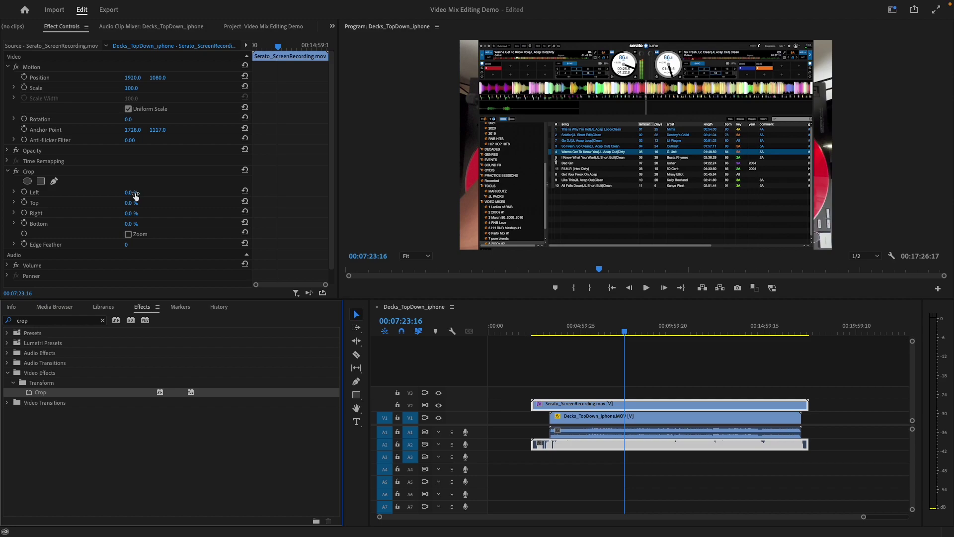
Crop the screen recording to its waveform strip with Top at 18% and Bottom at 63.5%.
drag(132, 203, 130, 197)
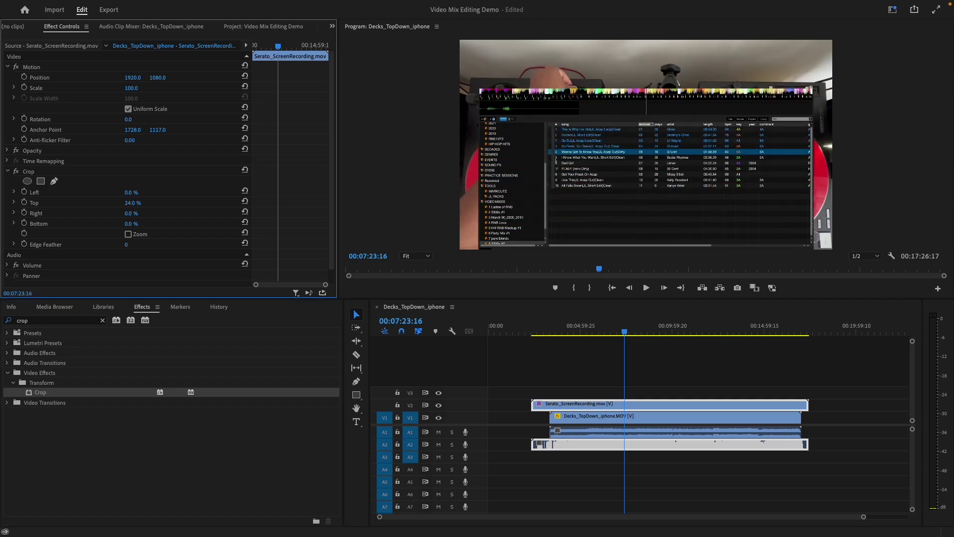
click(134, 202)
text(18)
key(Tab)
click(139, 222)
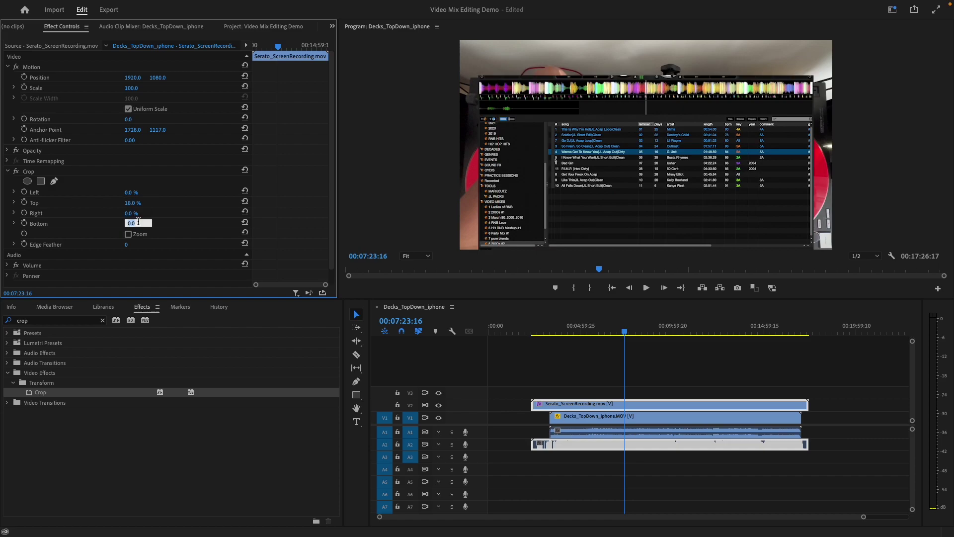
text(63.5)
key(Return)
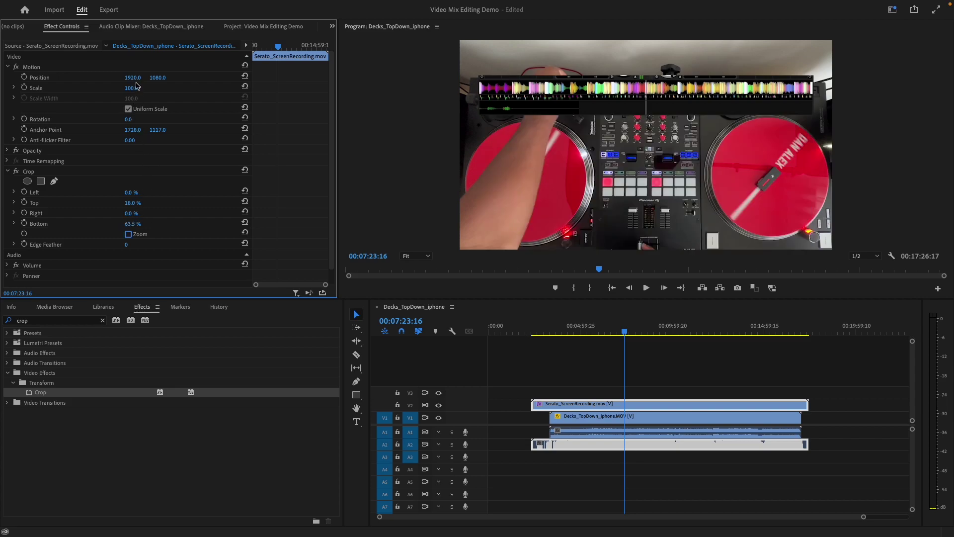
Set the screen recording's vertical Position to 1283 and its Scale to 190 to fill the frame's width above the decks.
scroll(136, 81, down, 1)
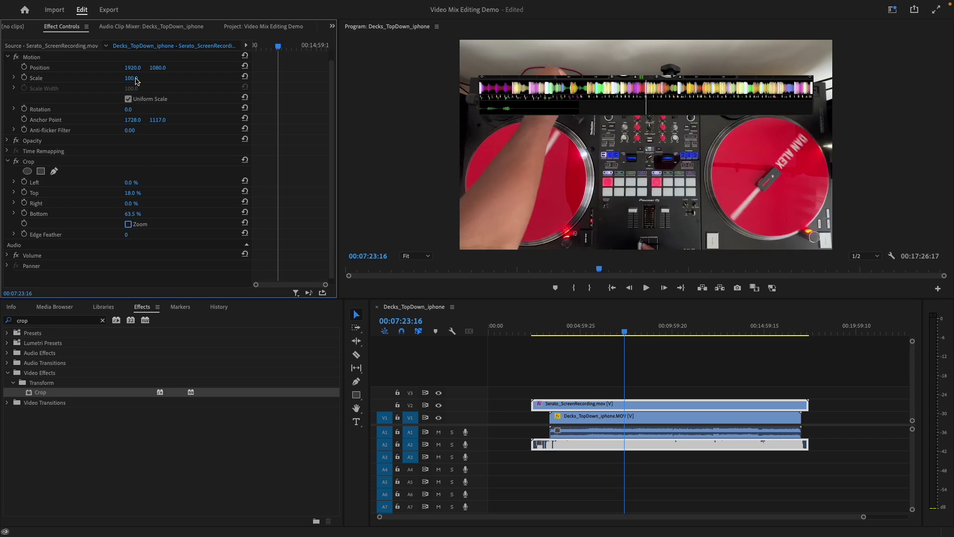
click(158, 68)
text(1283)
key(Tab)
text(190)
key(Return)
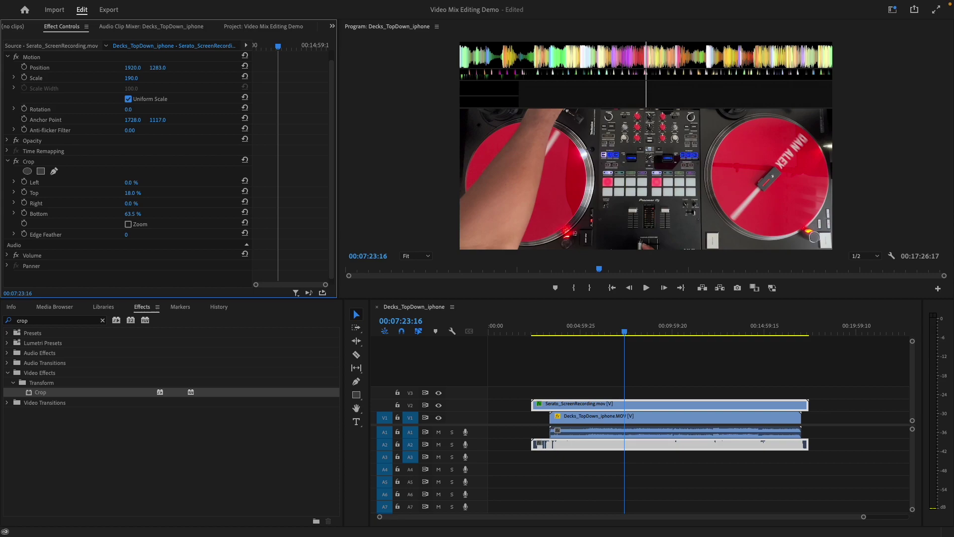
Split the Serato screen recording at 00:03:30:12 with the Razor tool and delete the part before the cut.
drag(624, 331, 541, 331)
key(equal)
key(equal)
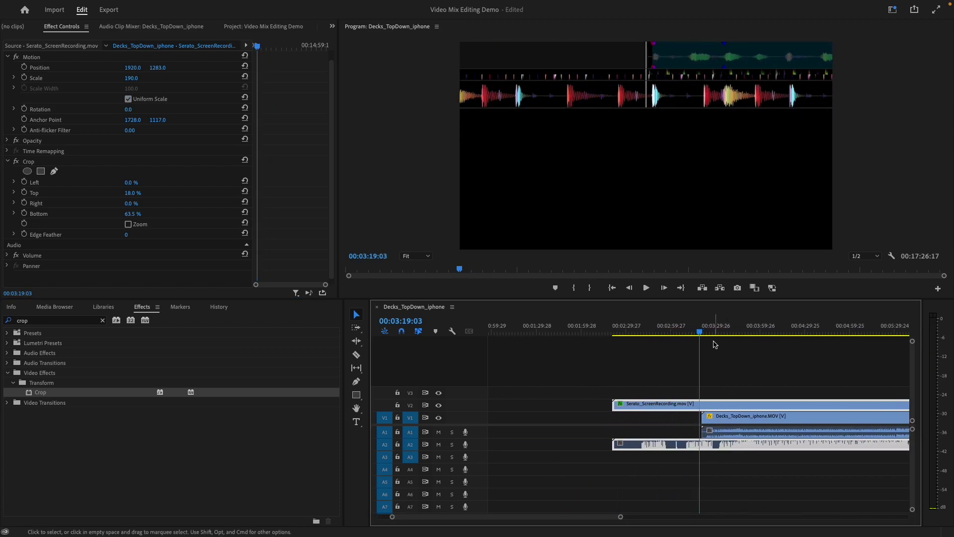
drag(701, 331, 716, 334)
click(356, 354)
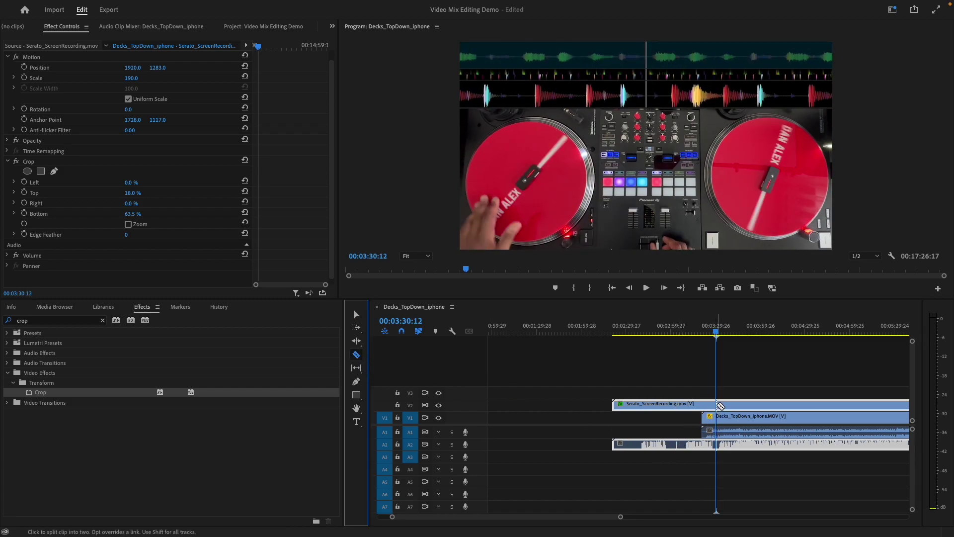
click(719, 405)
key(Delete)
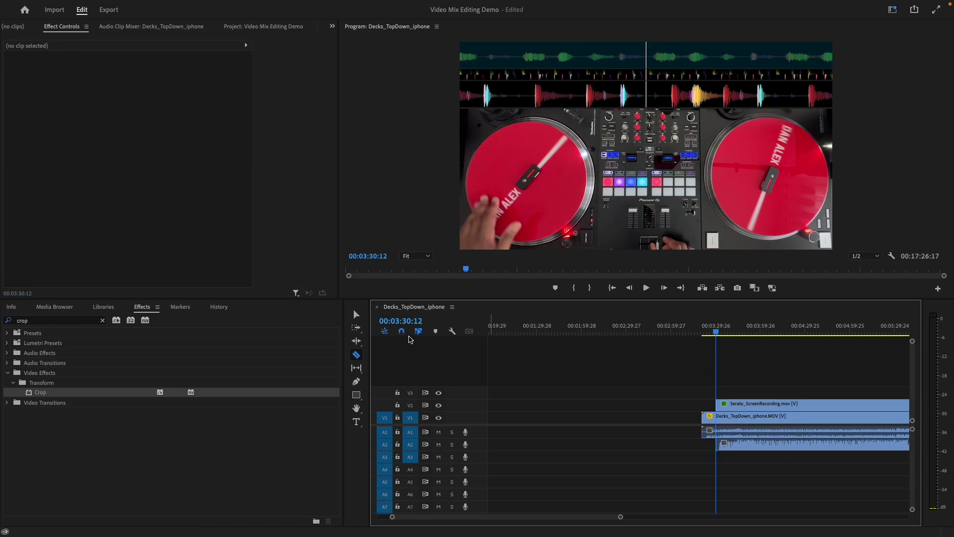
Shift the screen recording to start slightly before the decks clip, and move both clips about two minutes earlier in the sequence.
click(356, 314)
drag(750, 406, 753, 459)
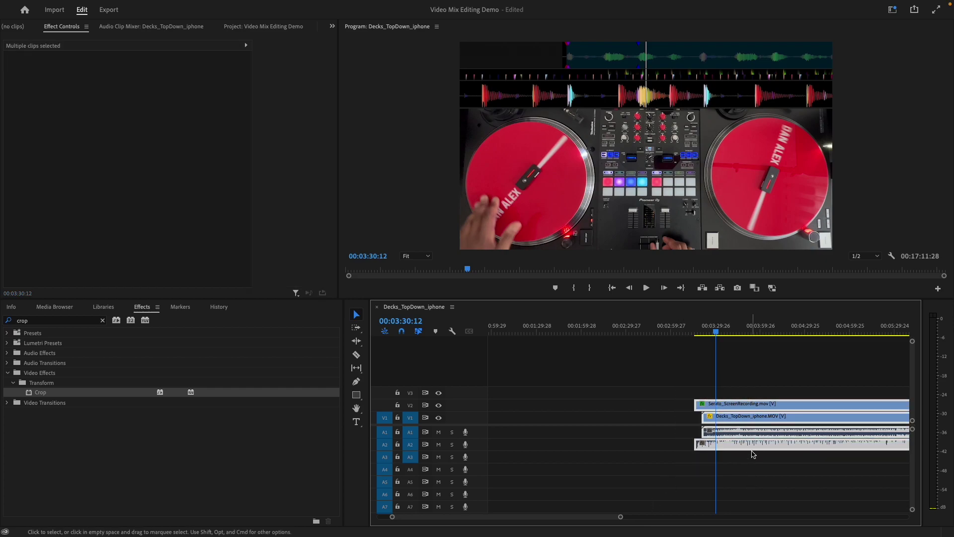
drag(754, 405, 575, 407)
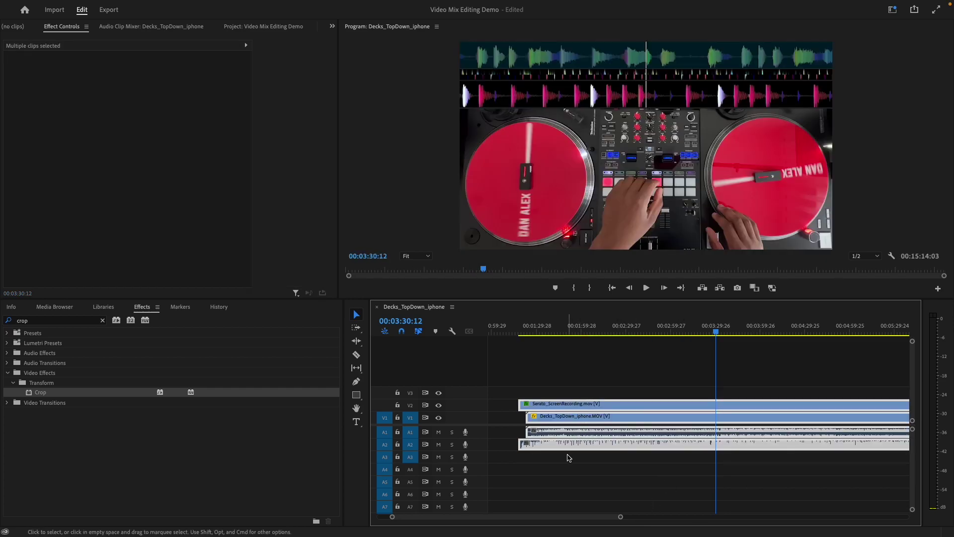
Expand audio tracks A1 and A2 in the timeline to show their waveforms at a larger height.
click(512, 432)
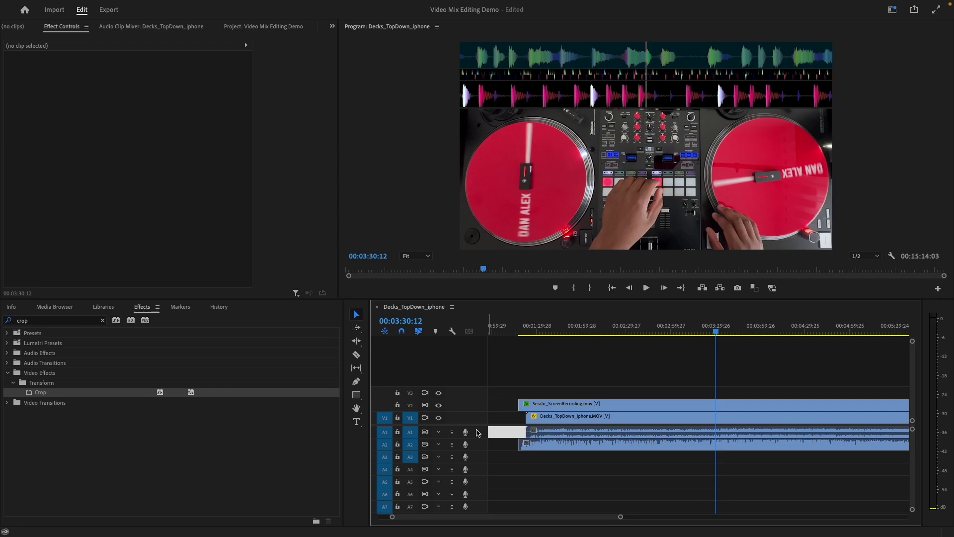
double_click(477, 433)
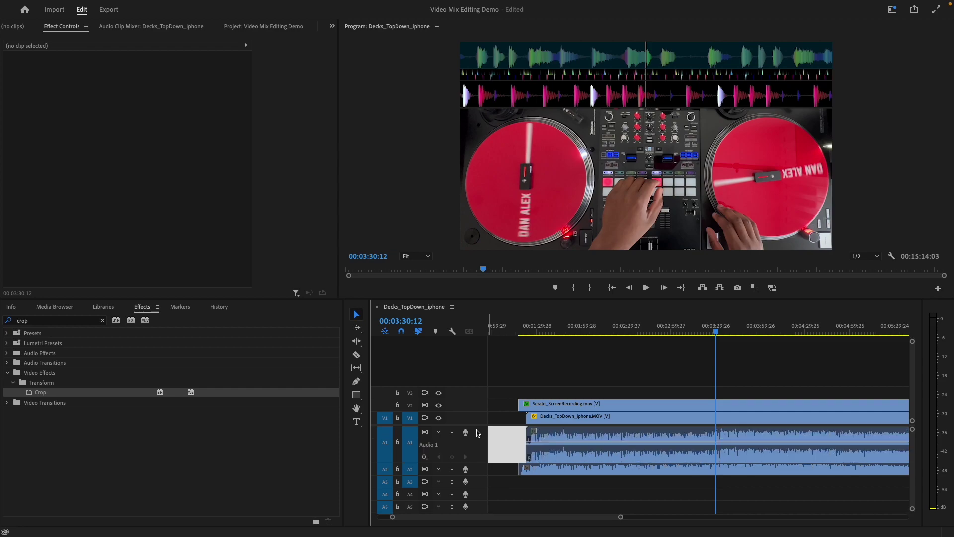
double_click(480, 471)
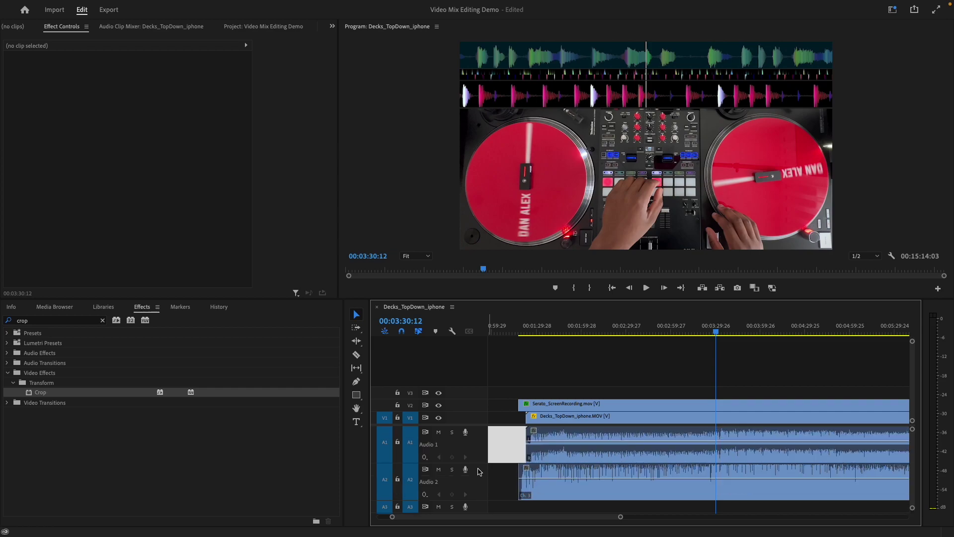
Add clip markers at the matching sync point, in the decks clip at 00:01:25:08 and in the Serato screen recording at 00:01:20:08.
click(529, 330)
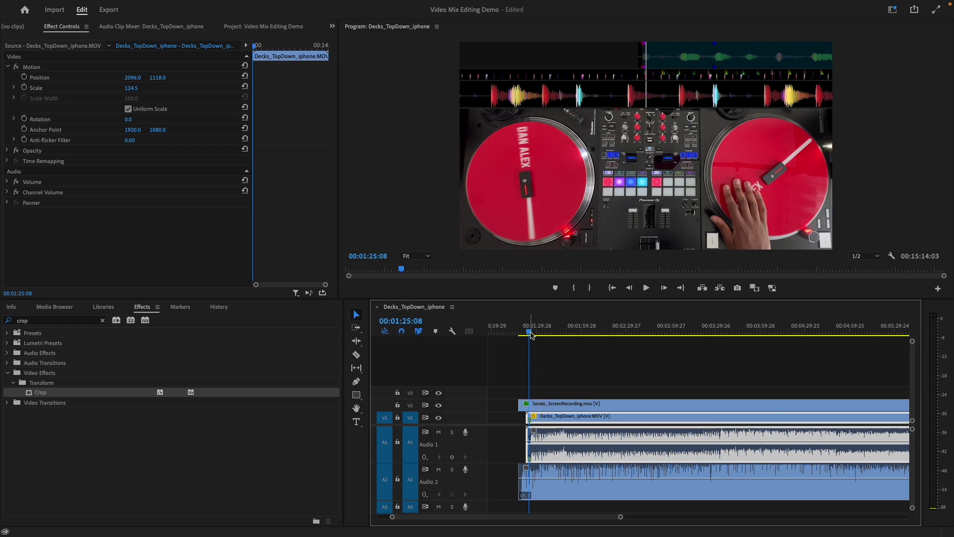
drag(530, 331, 522, 332)
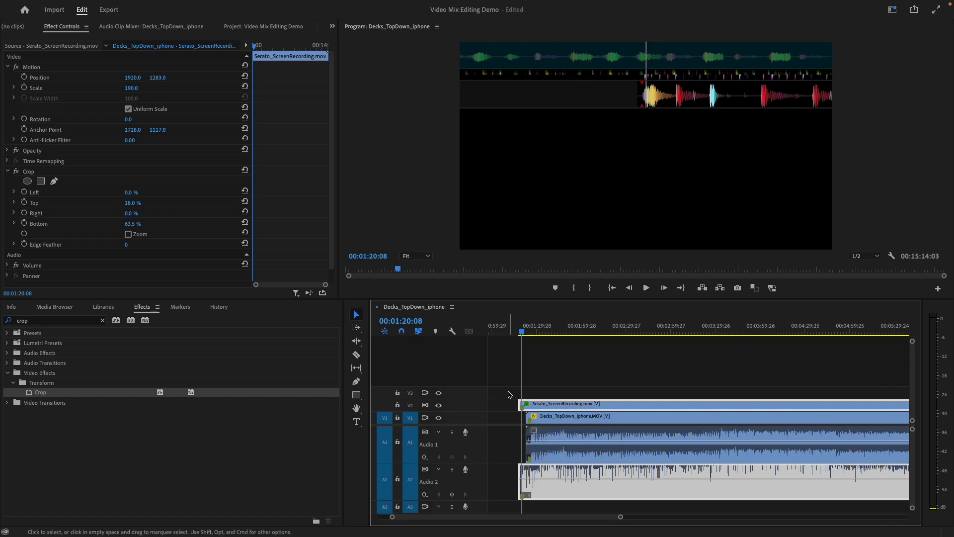
Synchronize the decks clip and the Serato screen recording using Clip Marker (Unnamed Marker 1) as the synchronize point.
drag(507, 391, 577, 501)
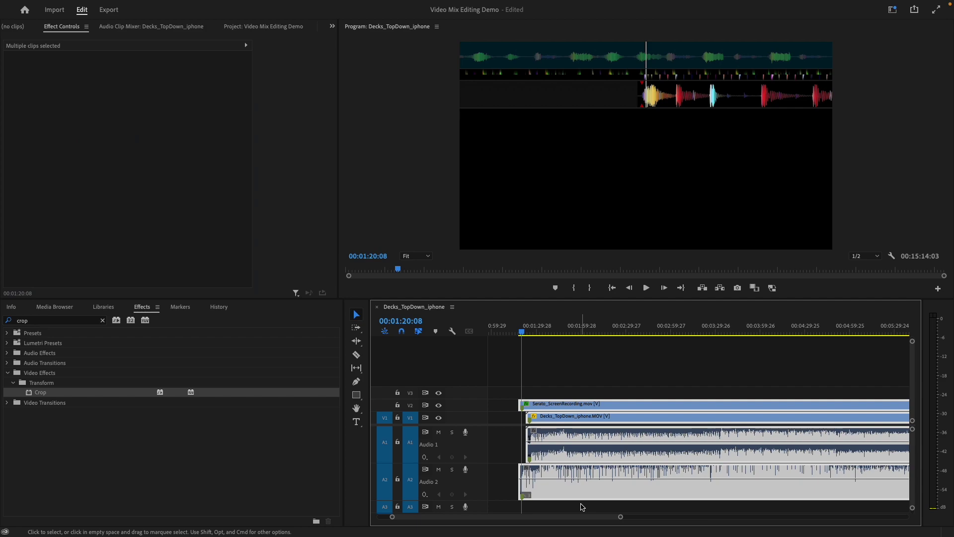
right_click(577, 405)
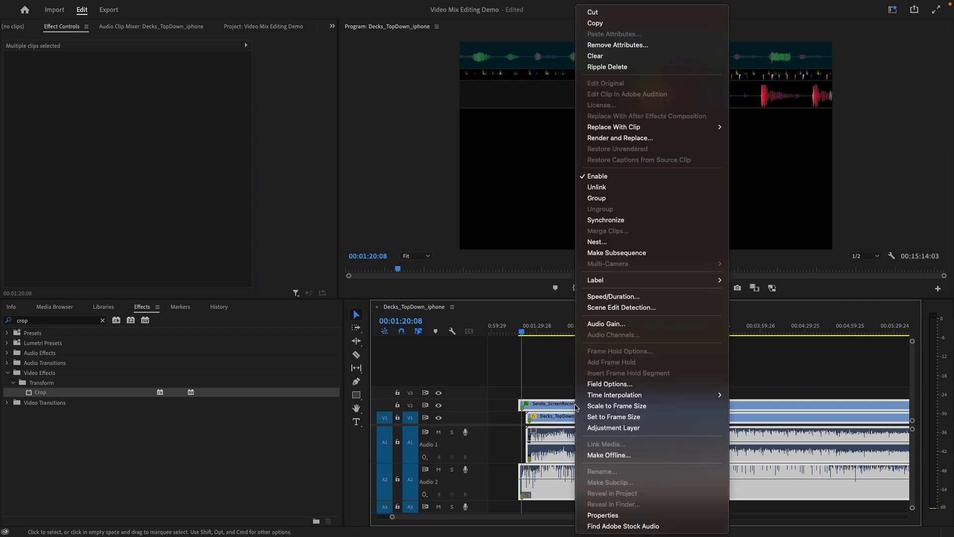
click(605, 222)
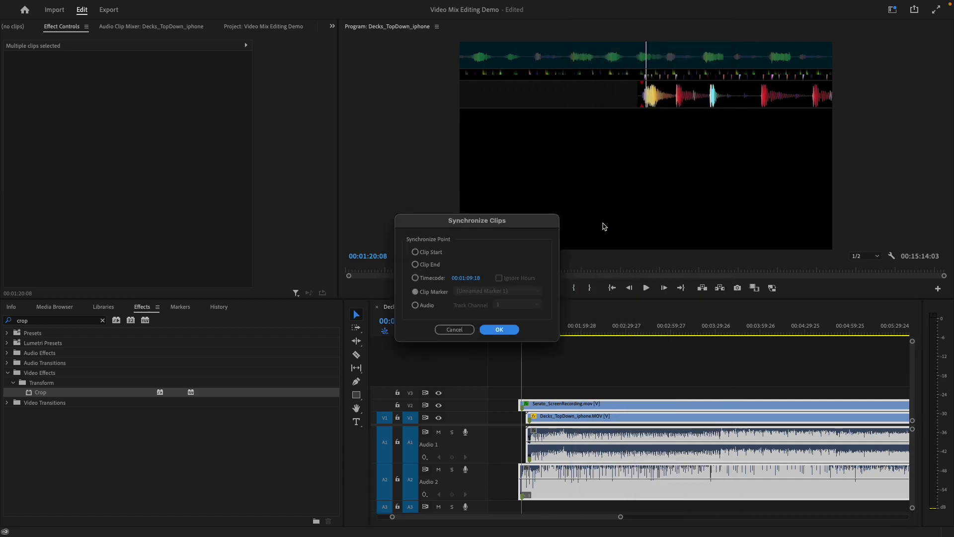
click(416, 292)
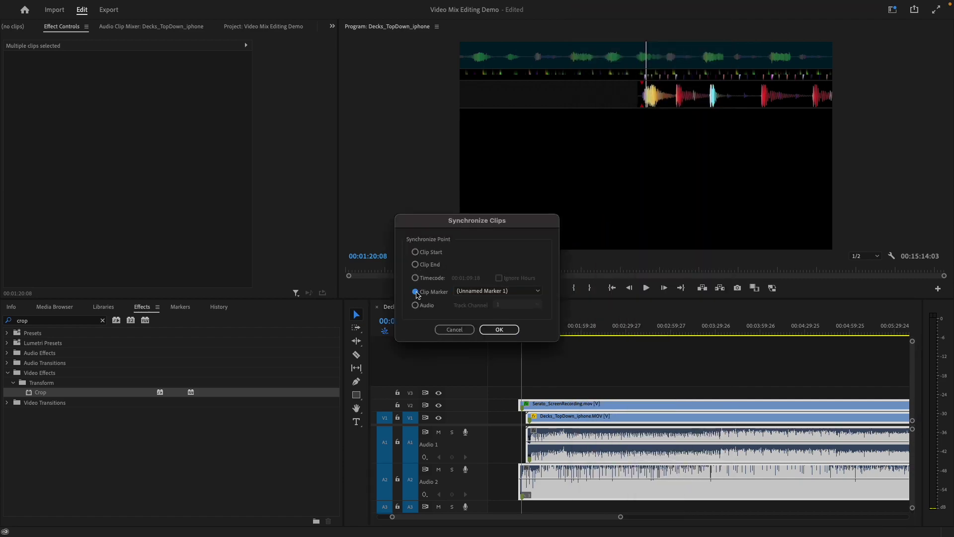
click(494, 330)
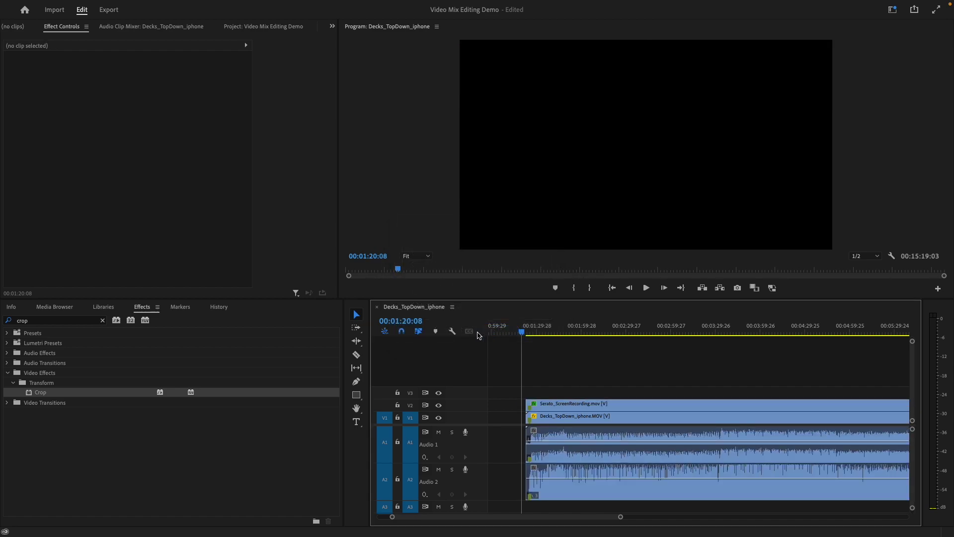
Unlink and delete the decks clip's audio, and move the Serato screen recording's audio onto track A1 in its place.
click(576, 420)
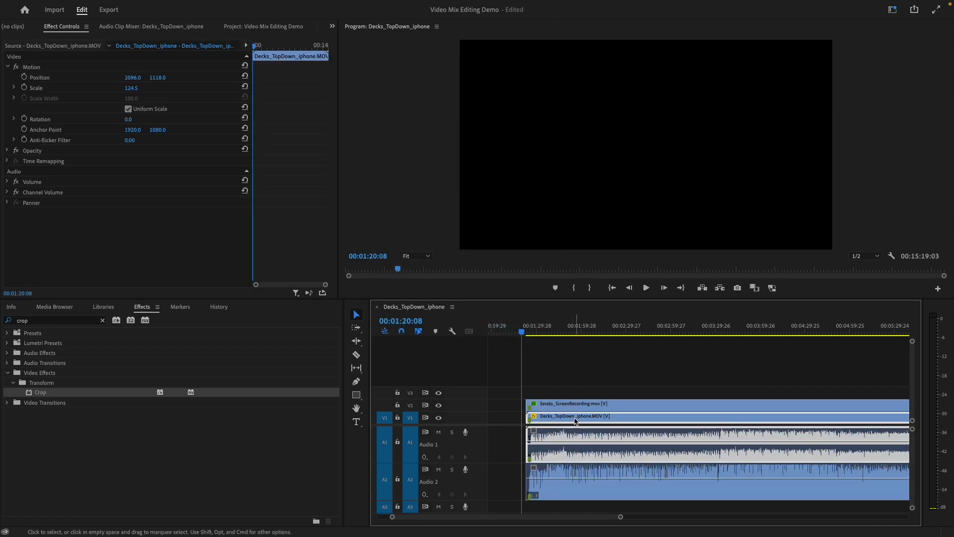
right_click(575, 420)
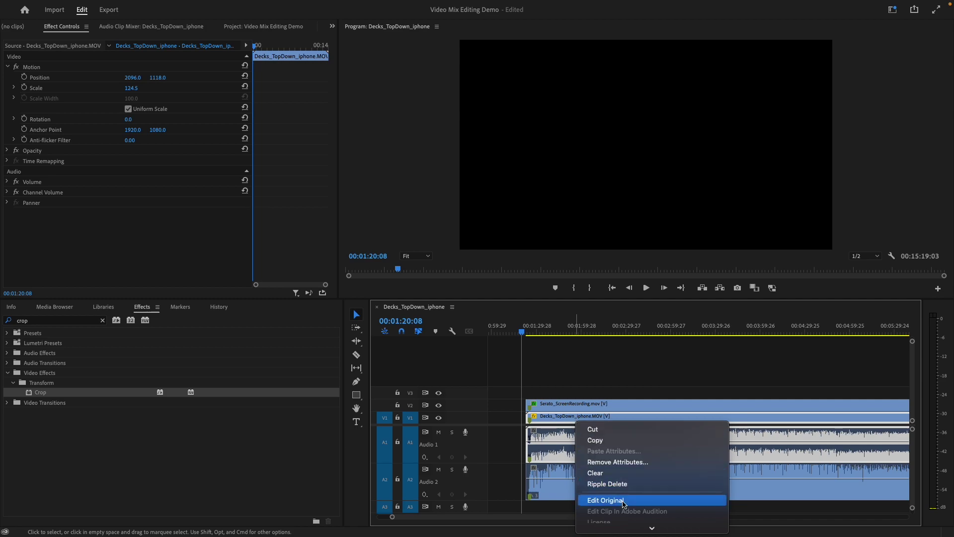
mouse_move(619, 529)
mouse_move(618, 531)
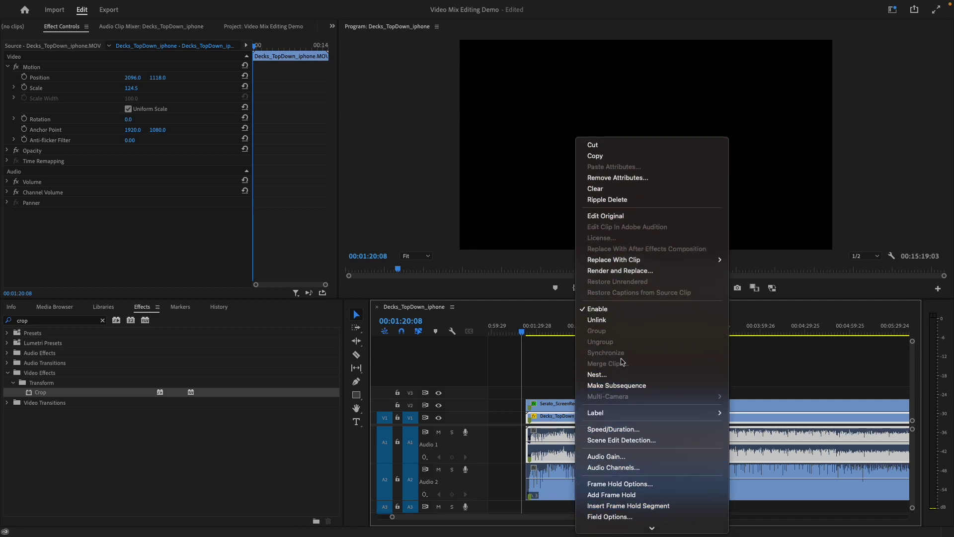
click(623, 320)
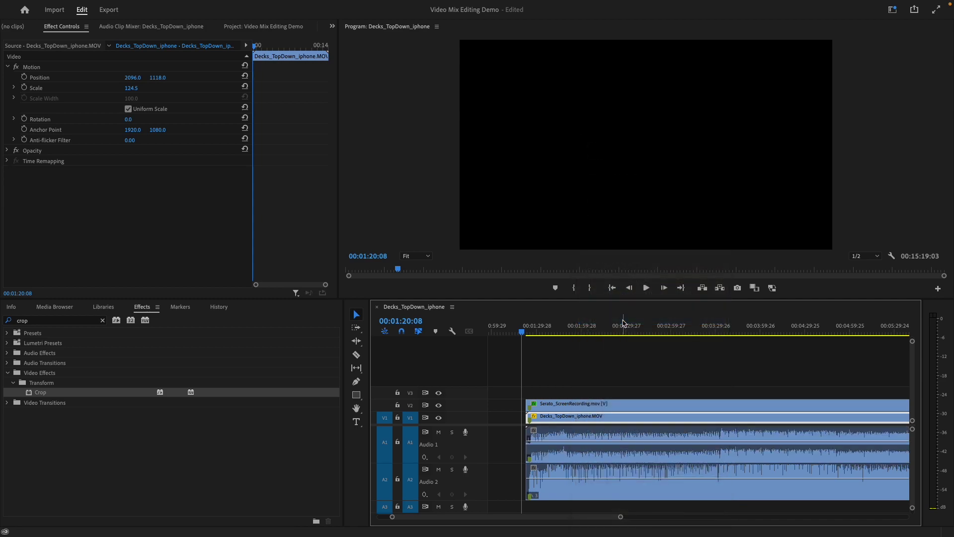
click(586, 436)
key(Delete)
drag(595, 480, 595, 443)
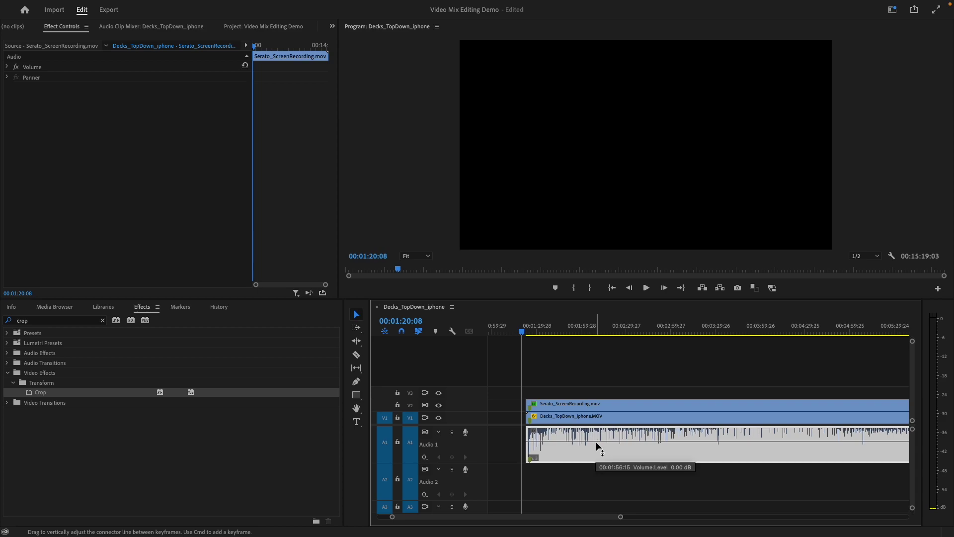
Link both video clips with the audio on track A1, and move the linked clips about 30 seconds earlier in the sequence.
drag(511, 381, 580, 468)
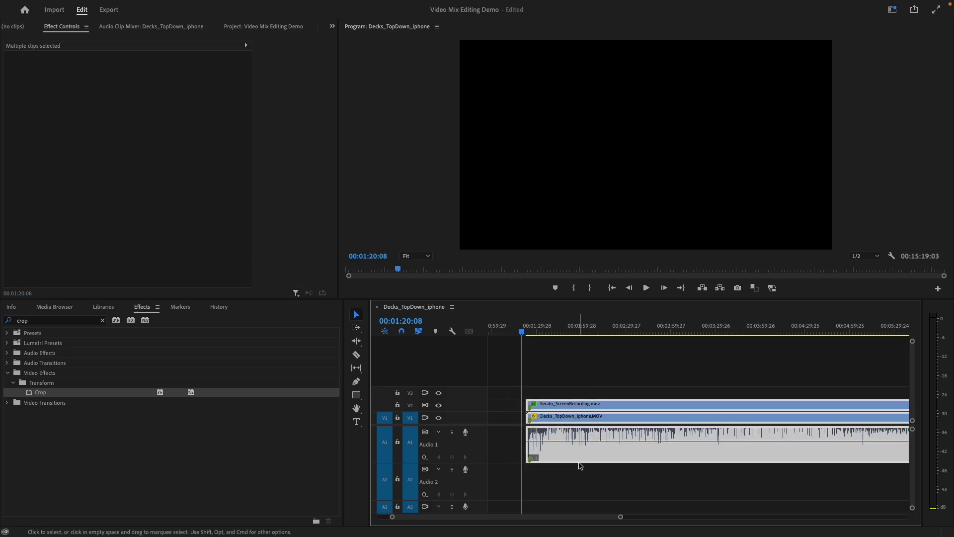
right_click(579, 455)
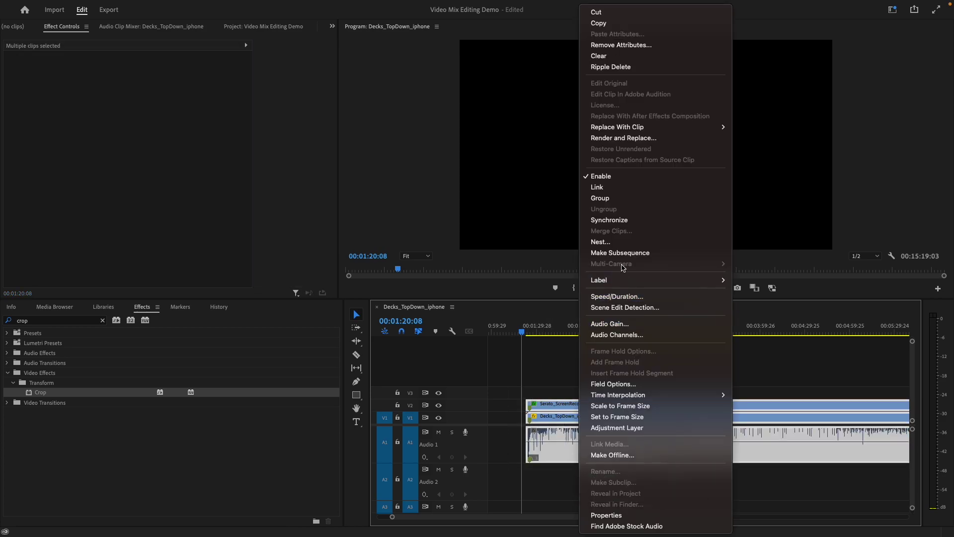
click(609, 187)
drag(622, 455, 575, 454)
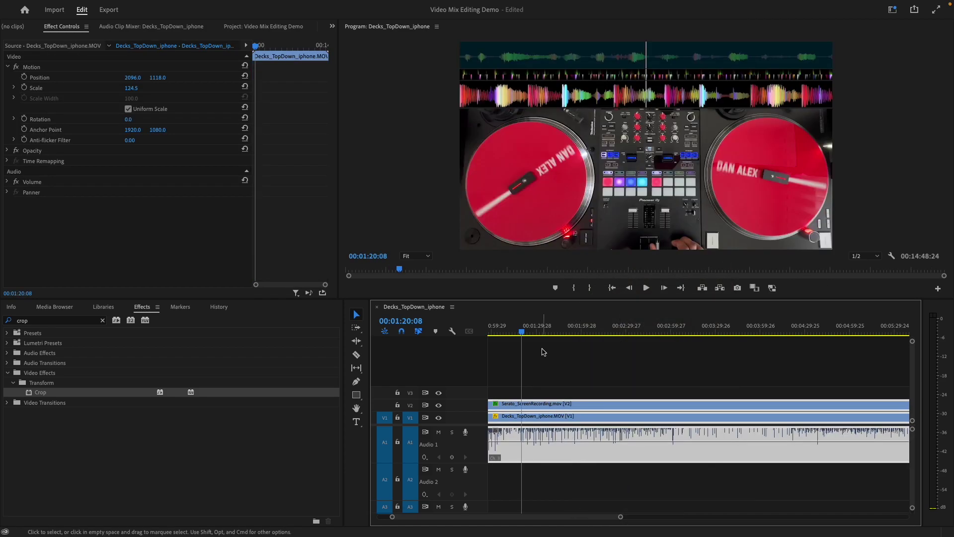